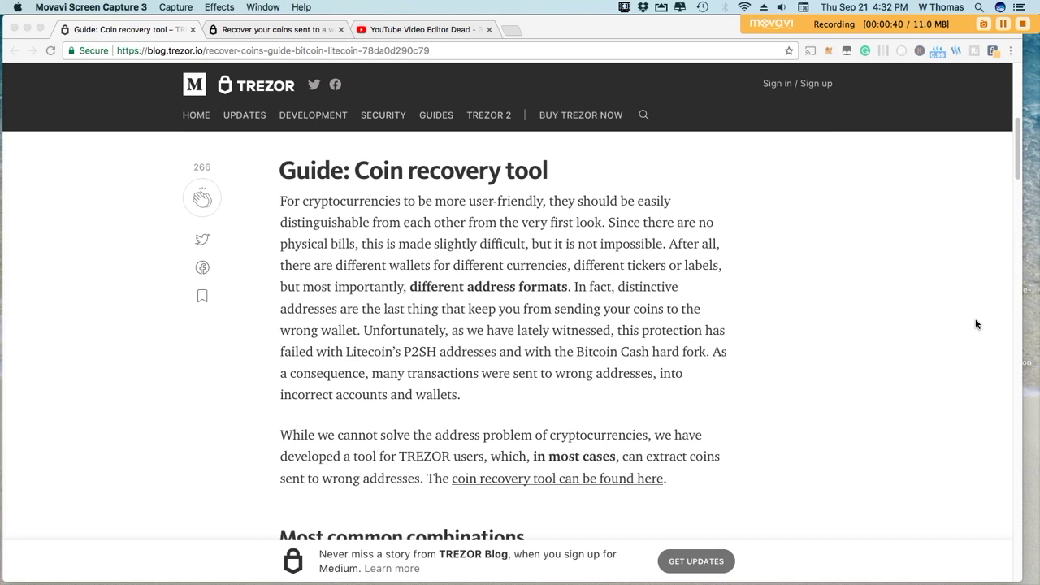
Read the coin recovery tool guide, including its most common combinations of coins sent to wrong address types.
{"action": "left_click", "coordinate": [1021, 169]}
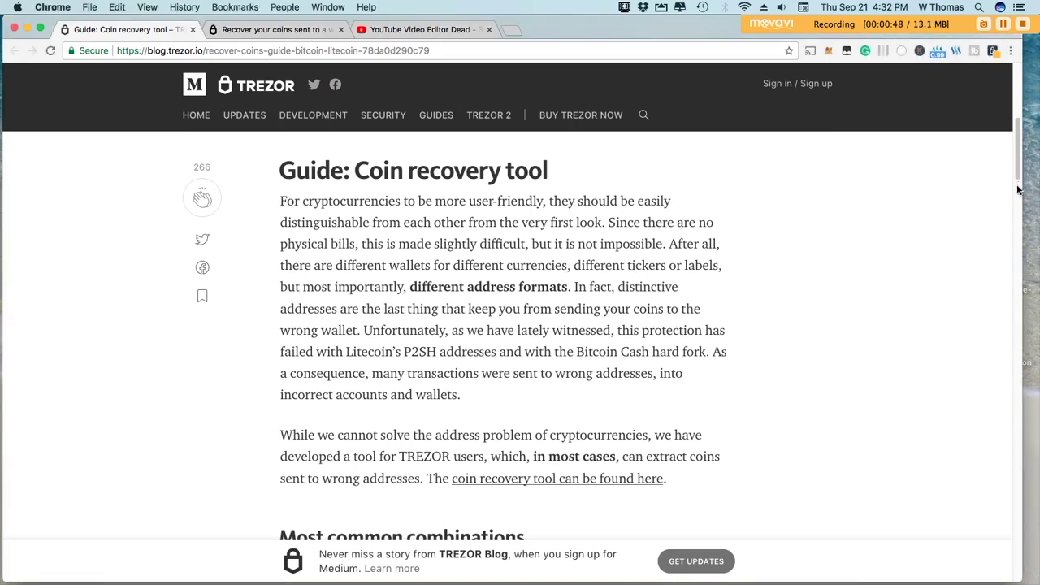
{"action": "left_click_drag", "start_coordinate": [1017, 175], "coordinate": [1020, 214]}
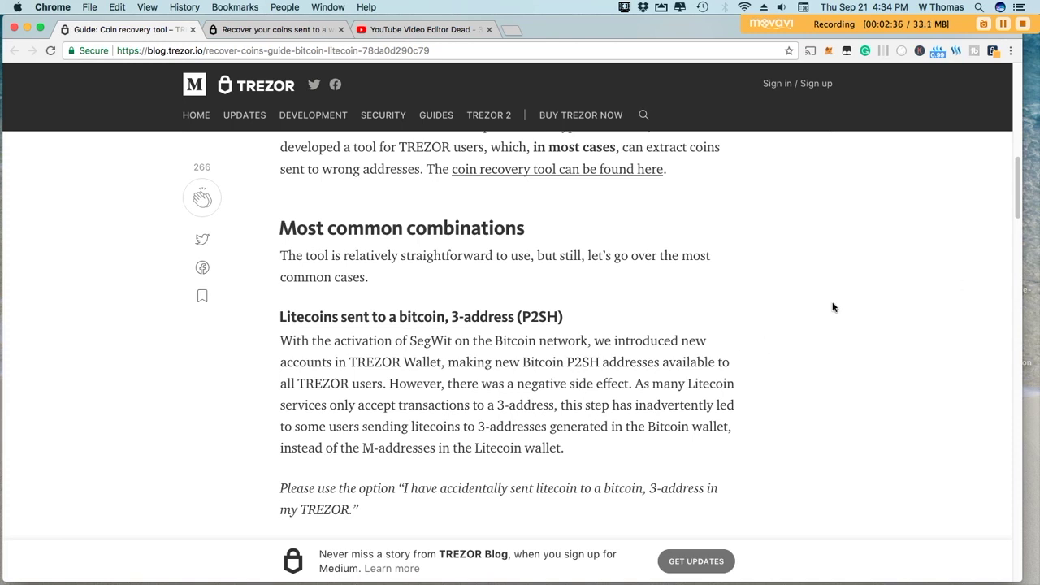
{"action": "left_click_drag", "start_coordinate": [1020, 215], "coordinate": [1015, 242]}
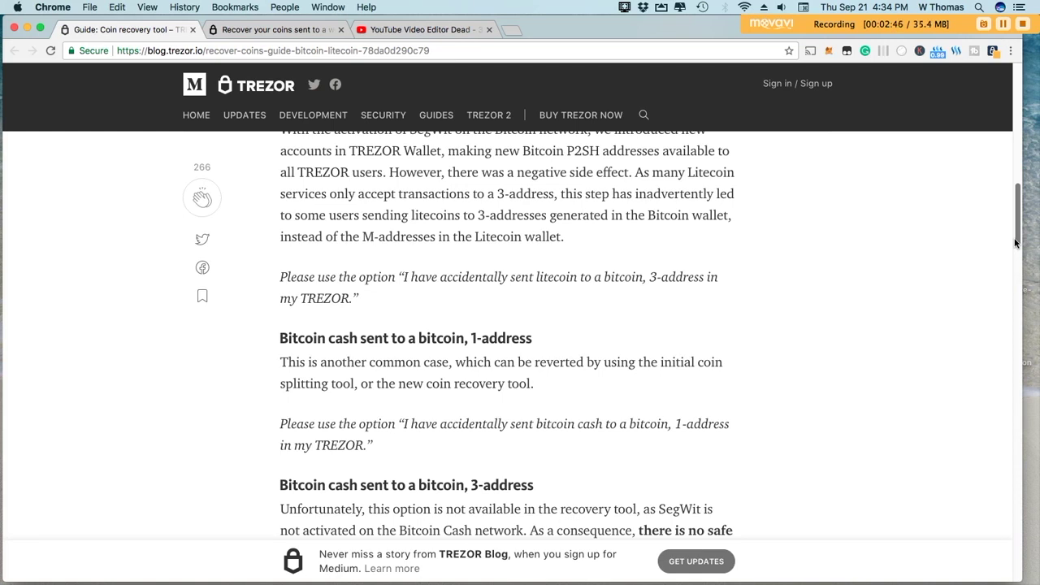
{"action": "scroll", "coordinate": [1015, 242], "scroll_direction": "up", "scroll_amount": 2}
{"action": "left_click_drag", "start_coordinate": [1016, 232], "coordinate": [1019, 143]}
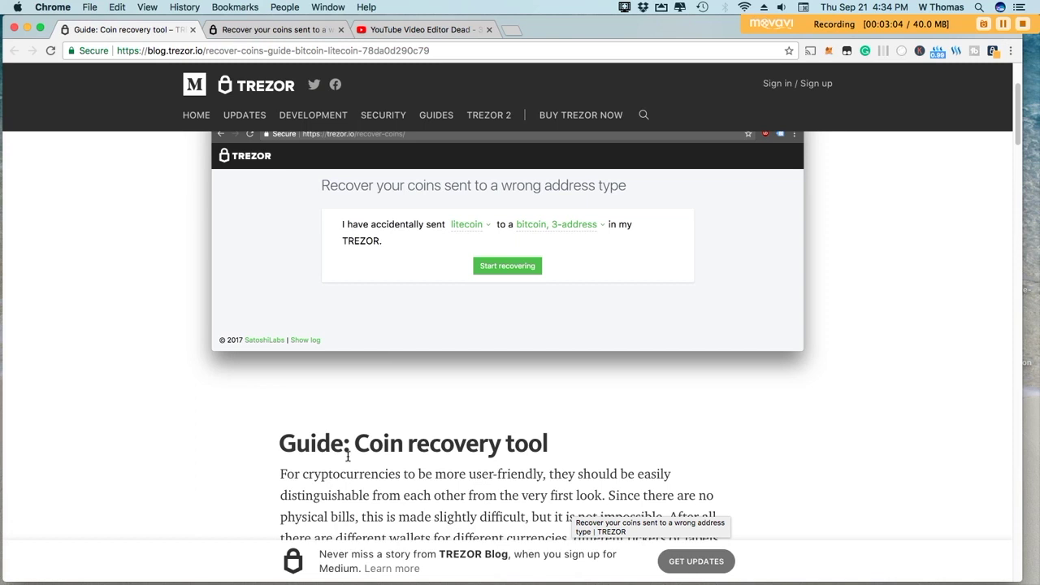
Open the TREZOR coin recovery tool and examine its sent-coin choices and the destination address types for litecoin.
{"action": "left_click", "coordinate": [269, 30]}
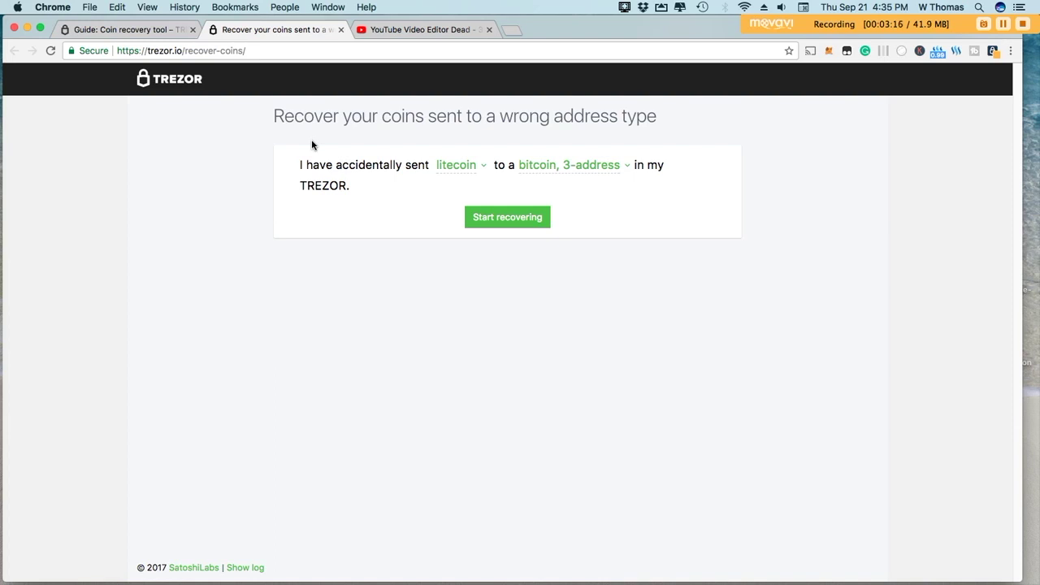
{"action": "left_click", "coordinate": [484, 171]}
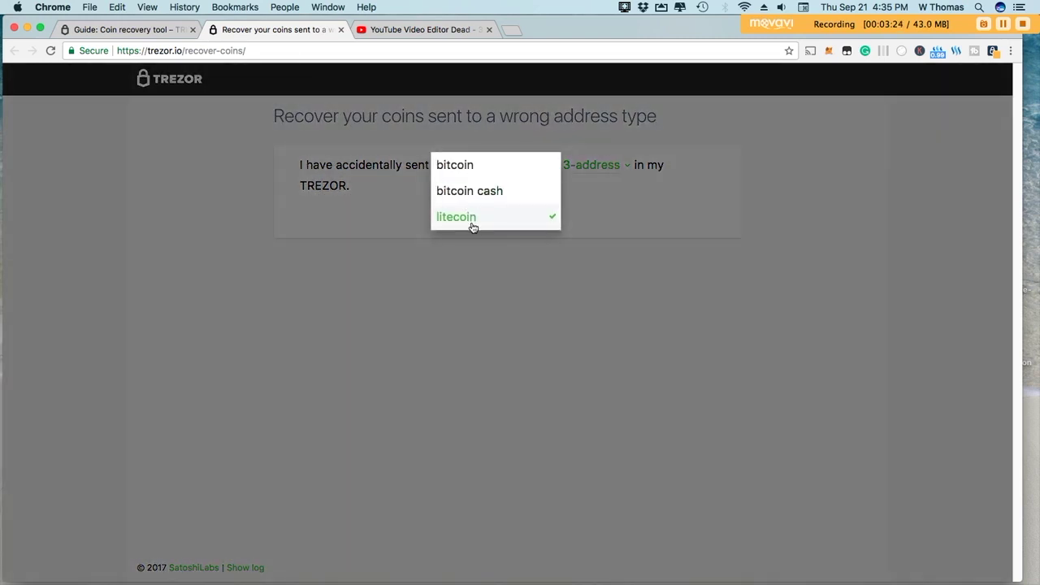
{"action": "left_click", "coordinate": [473, 219]}
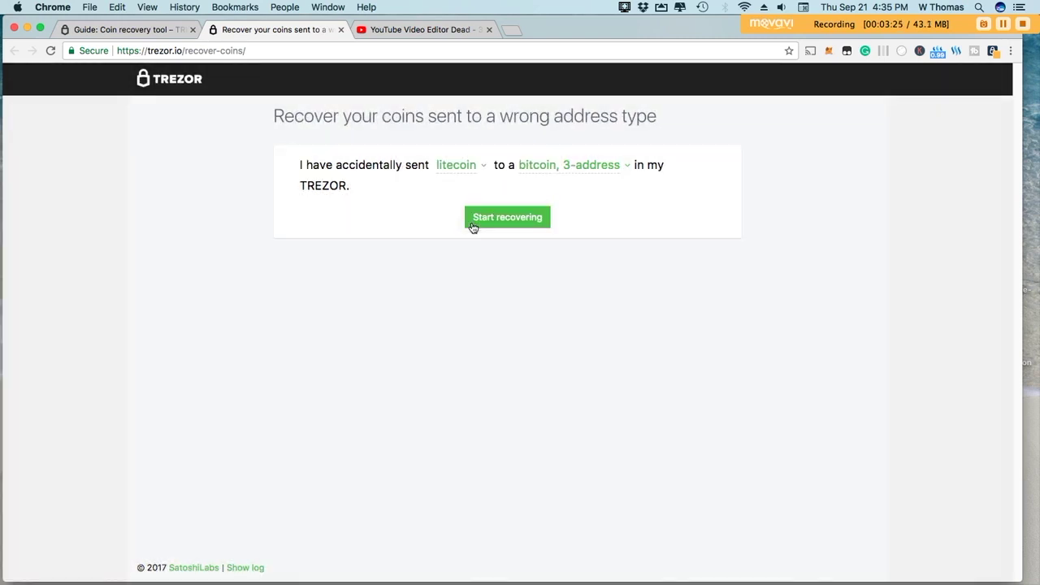
{"action": "left_click", "coordinate": [585, 175]}
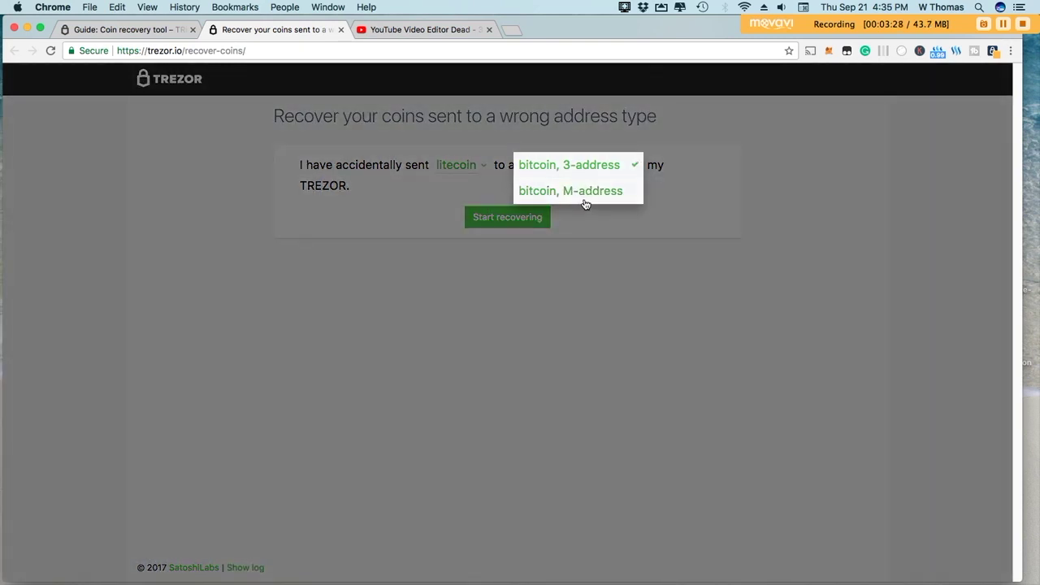
{"action": "left_click", "coordinate": [480, 168]}
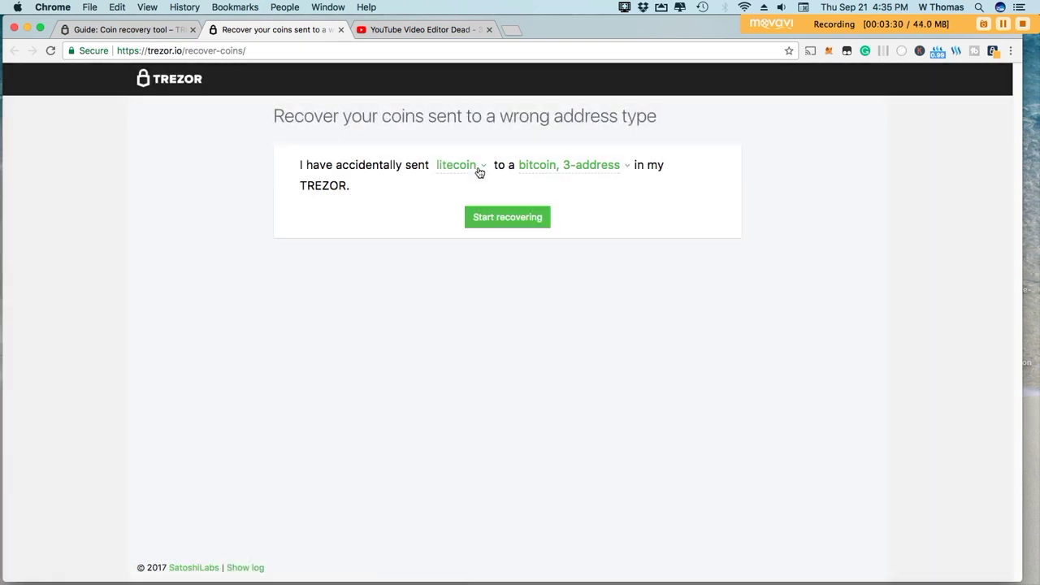
Try bitcoin cash as the accidentally sent coin, and switch the selection back to litecoin.
{"action": "left_click", "coordinate": [478, 171]}
{"action": "left_click", "coordinate": [473, 198]}
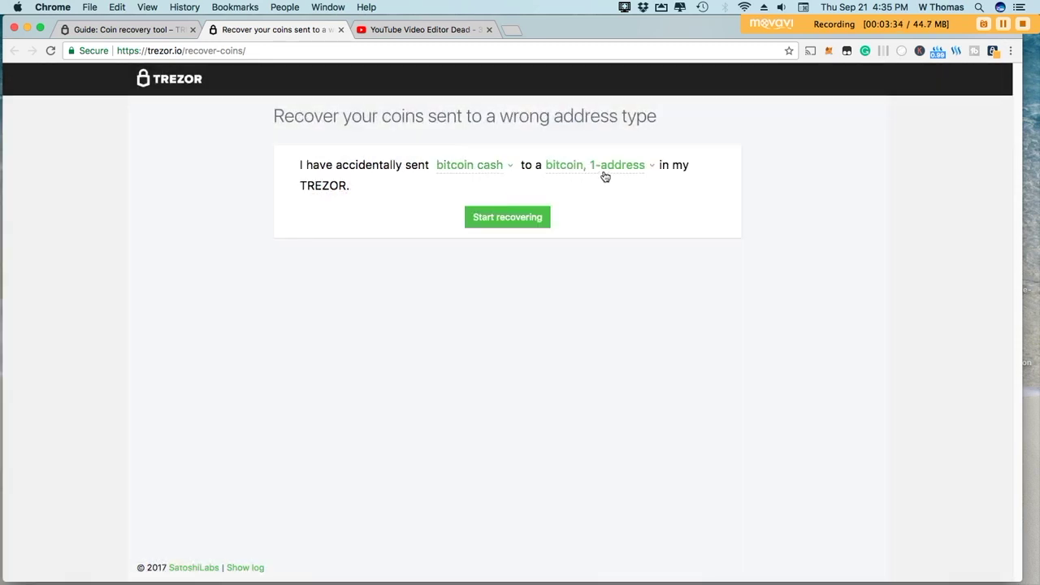
{"action": "left_click", "coordinate": [497, 170]}
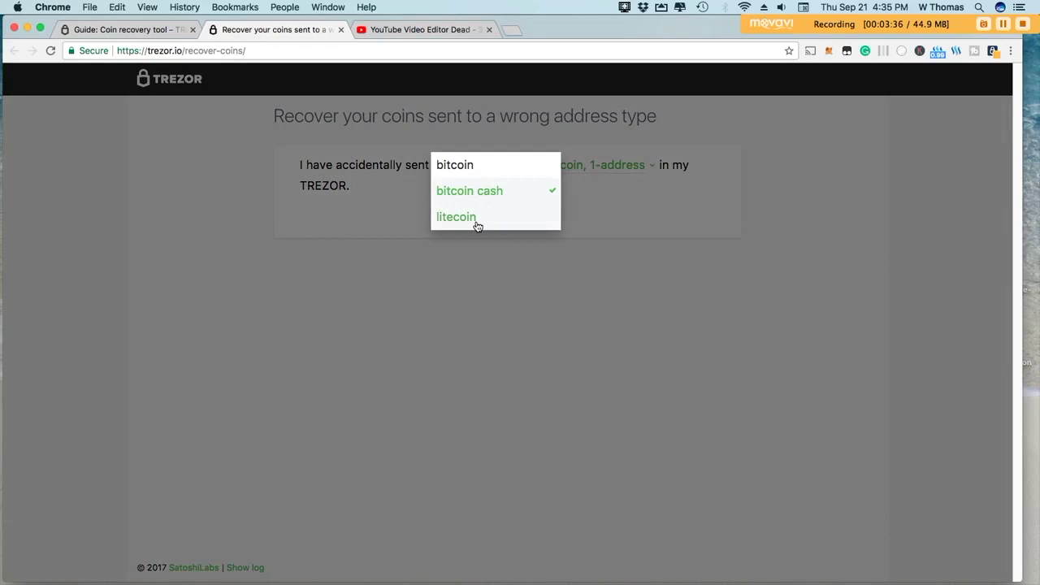
{"action": "left_click", "coordinate": [476, 218]}
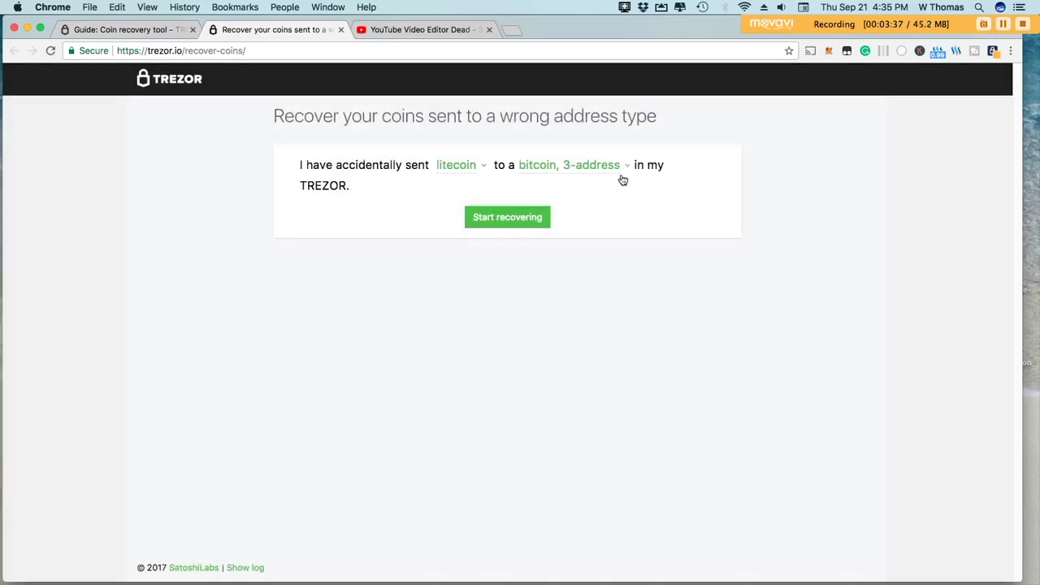
Choose litecoin accidentally sent to a bitcoin, 3-address and start the recovery.
{"action": "left_click", "coordinate": [471, 168]}
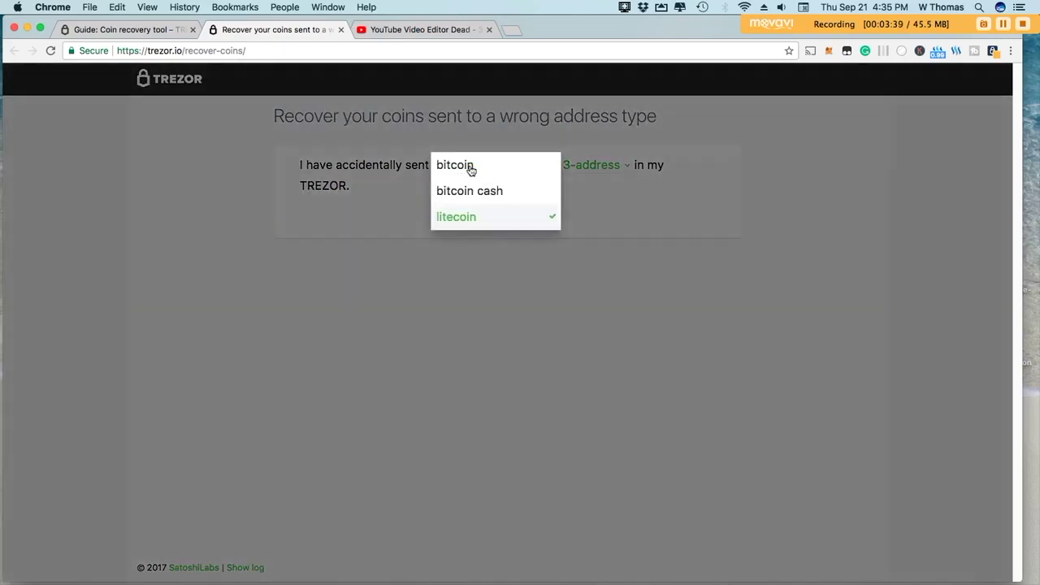
{"action": "left_click", "coordinate": [469, 223]}
{"action": "left_click", "coordinate": [564, 168]}
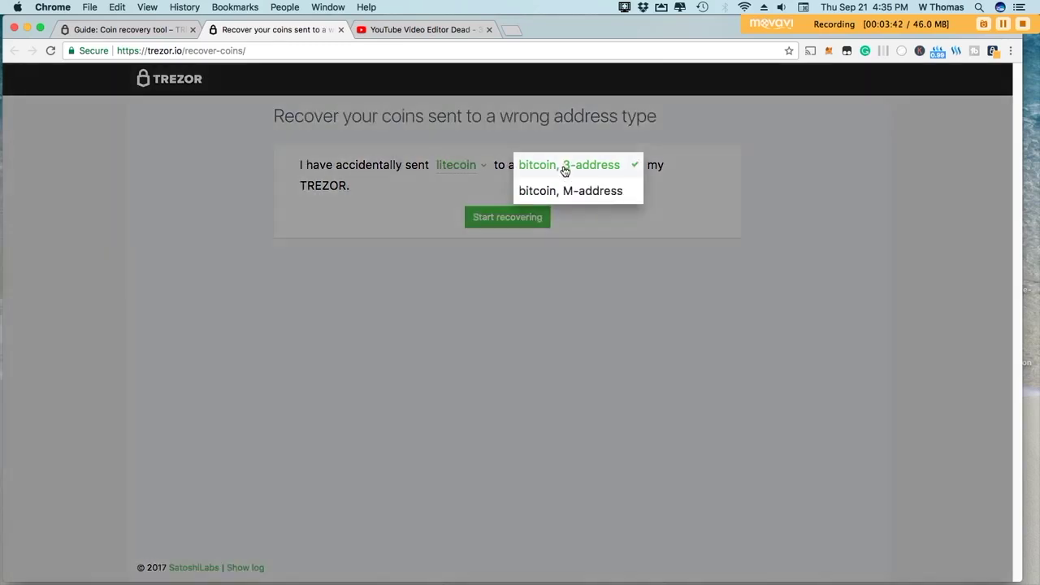
{"action": "left_click", "coordinate": [576, 168]}
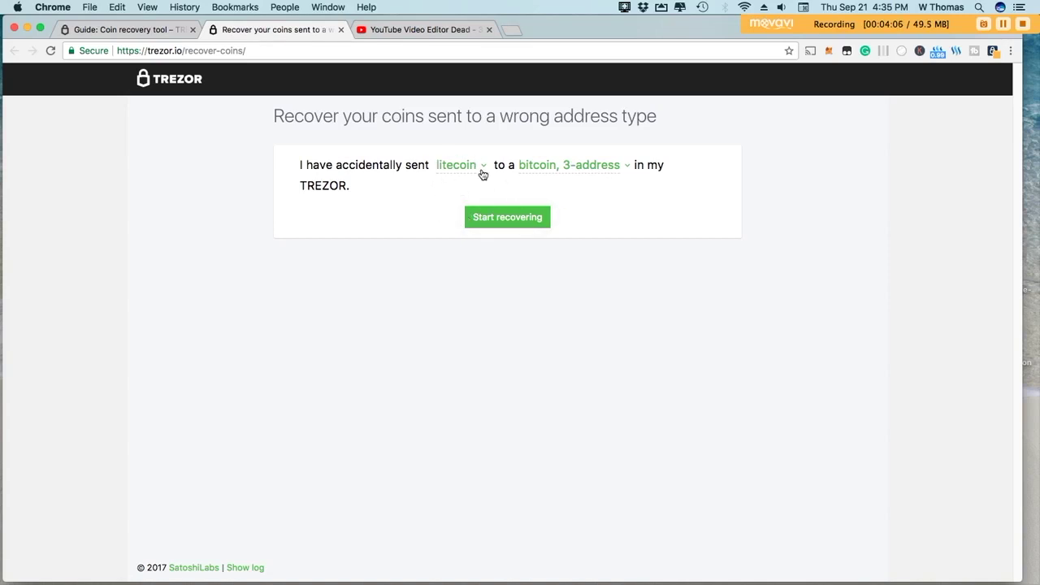
{"action": "left_click", "coordinate": [524, 224]}
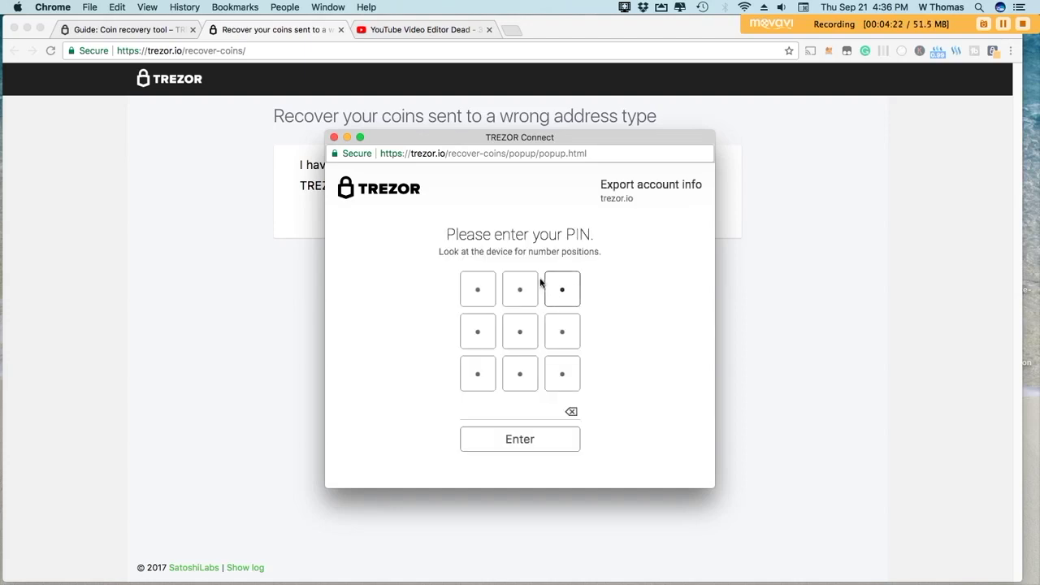
Enter the TREZOR device PIN and submit it to export the account info.
{"action": "left_click", "coordinate": [524, 299]}
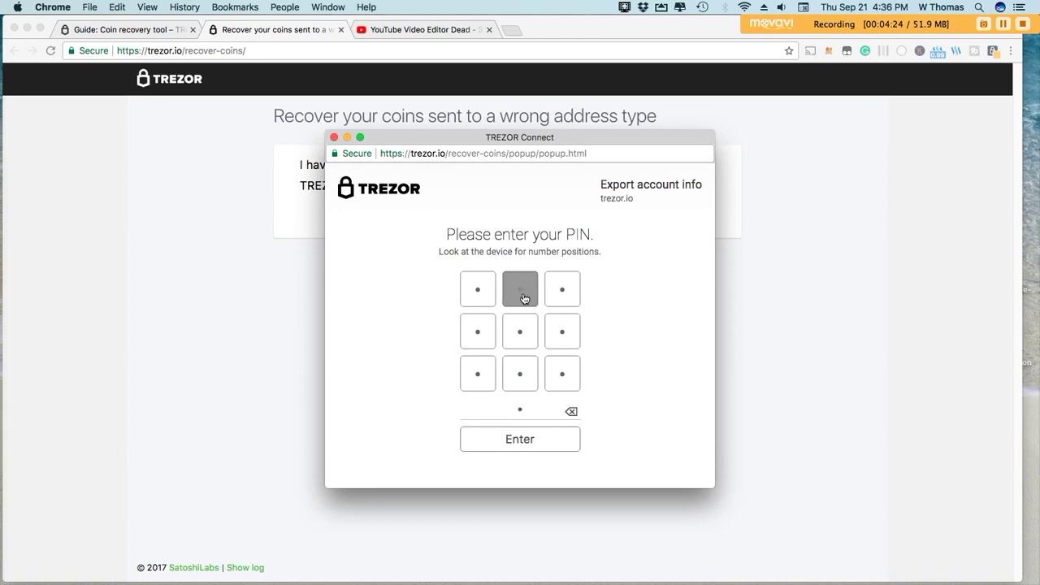
{"action": "left_click", "coordinate": [569, 336]}
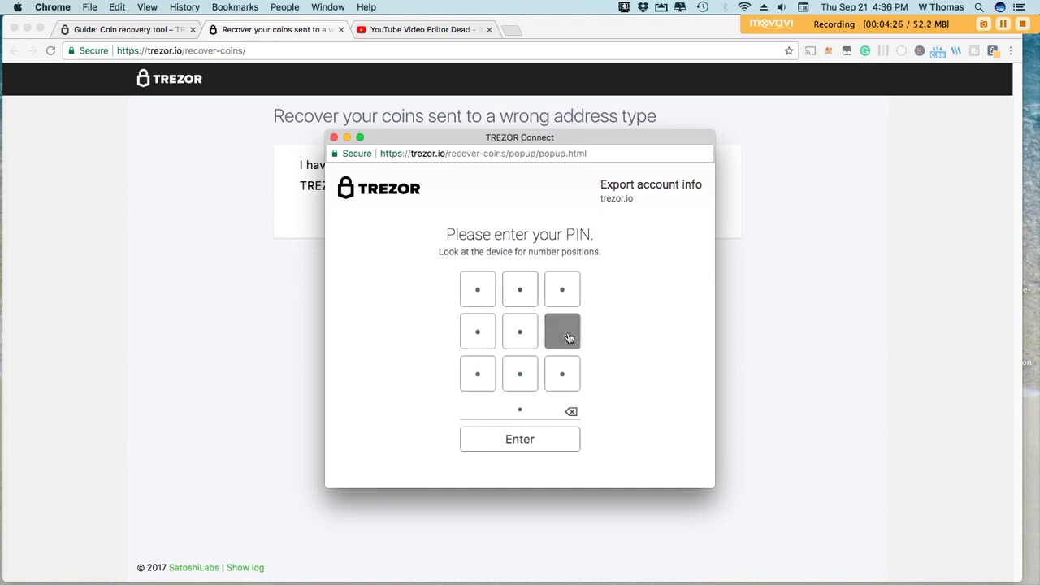
{"action": "left_click", "coordinate": [557, 381]}
{"action": "left_click", "coordinate": [524, 301]}
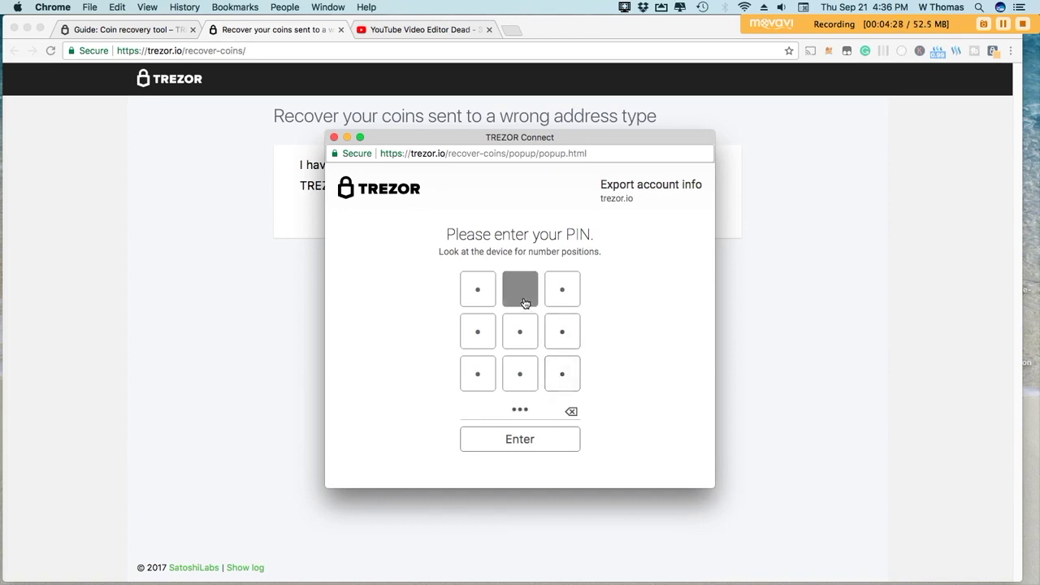
{"action": "left_click", "coordinate": [537, 439]}
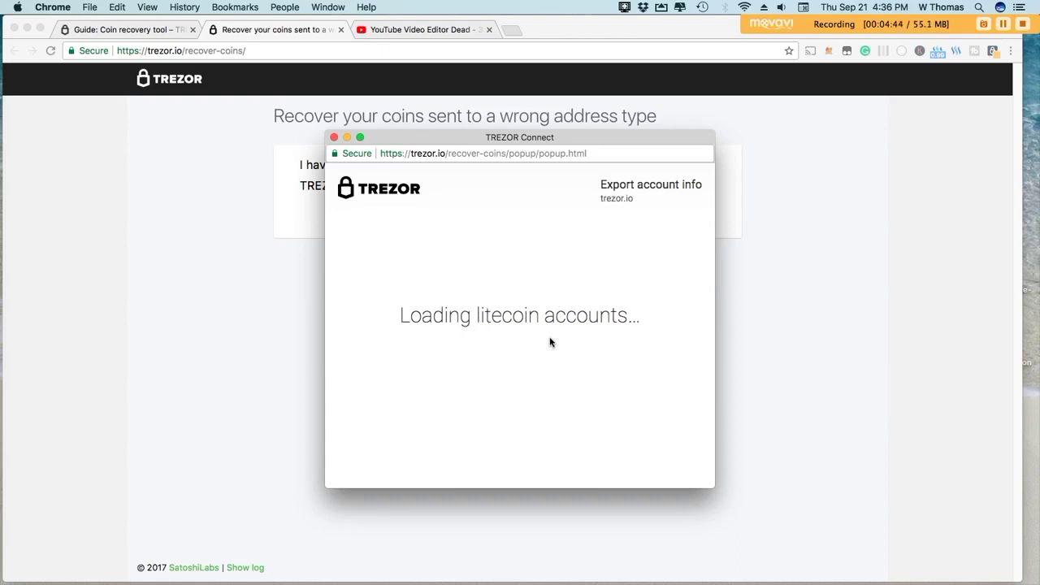
Check litecoin accounts #2 and #3 for recoverable funds, and return to Account #1.
{"action": "left_click_drag", "start_coordinate": [580, 144], "coordinate": [577, 85]}
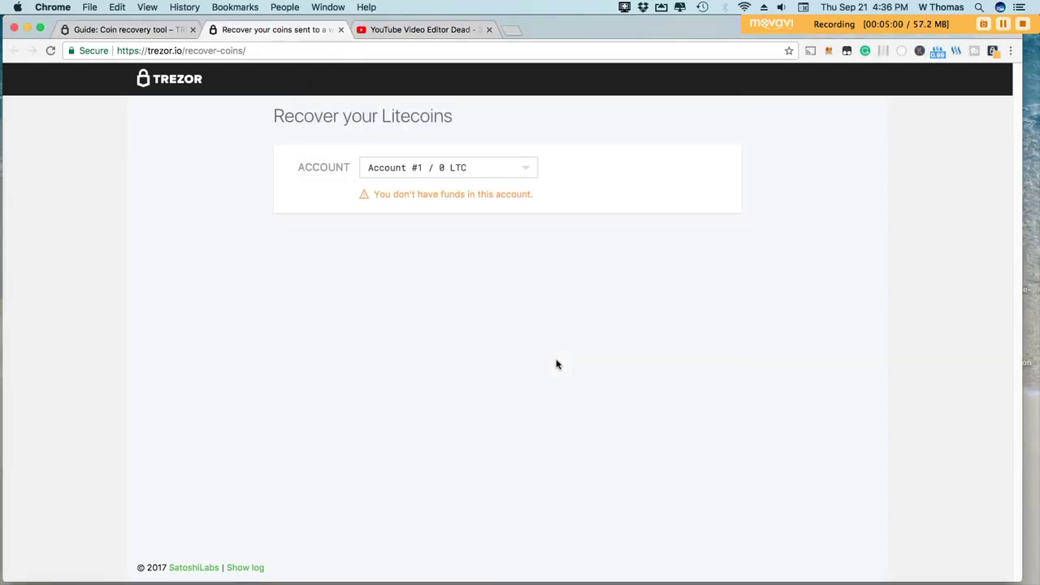
{"action": "left_click", "coordinate": [522, 171]}
{"action": "left_click", "coordinate": [477, 187]}
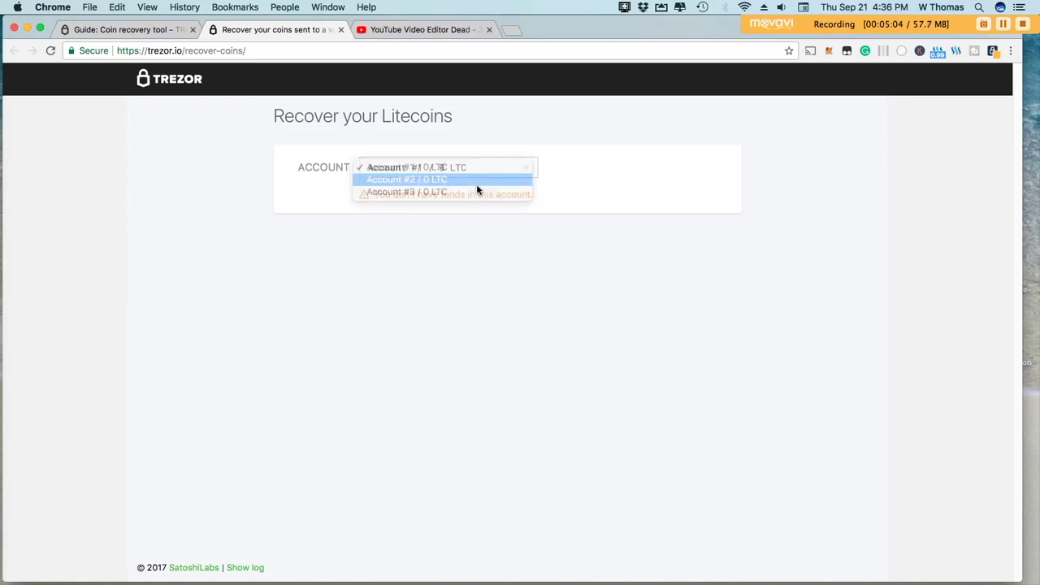
{"action": "left_click", "coordinate": [503, 168]}
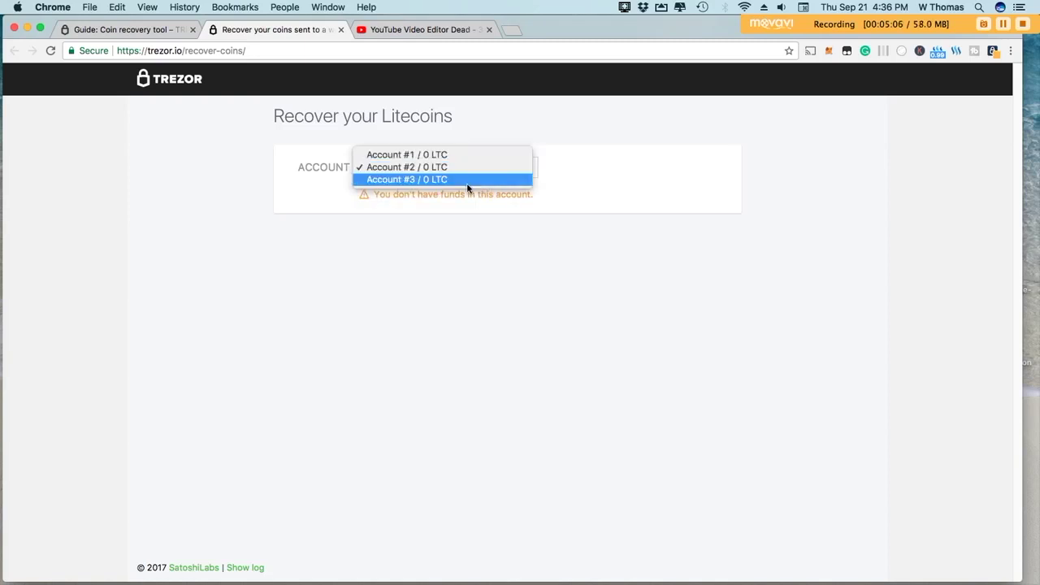
{"action": "left_click", "coordinate": [467, 180]}
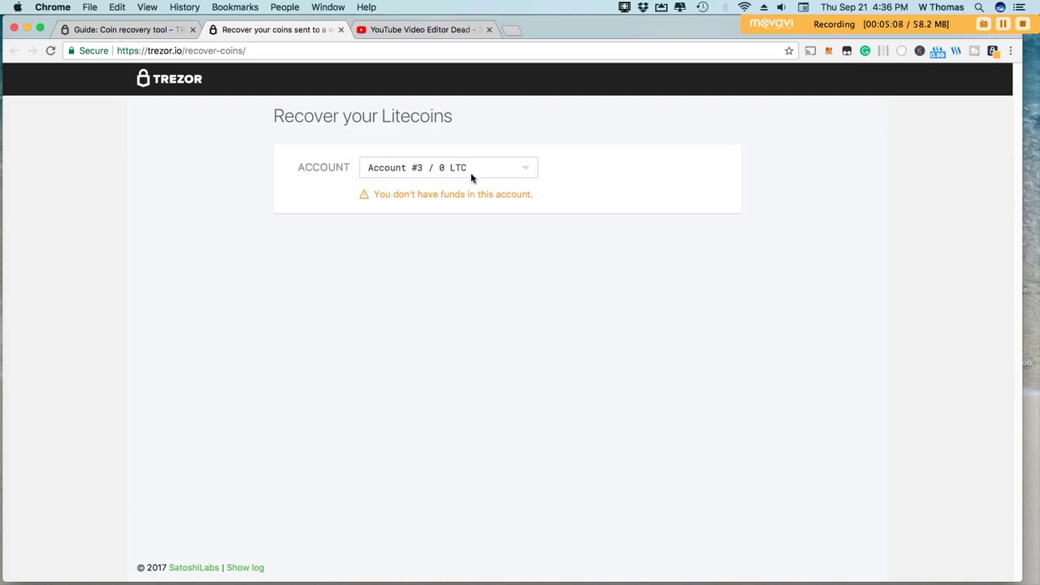
{"action": "left_click", "coordinate": [471, 173]}
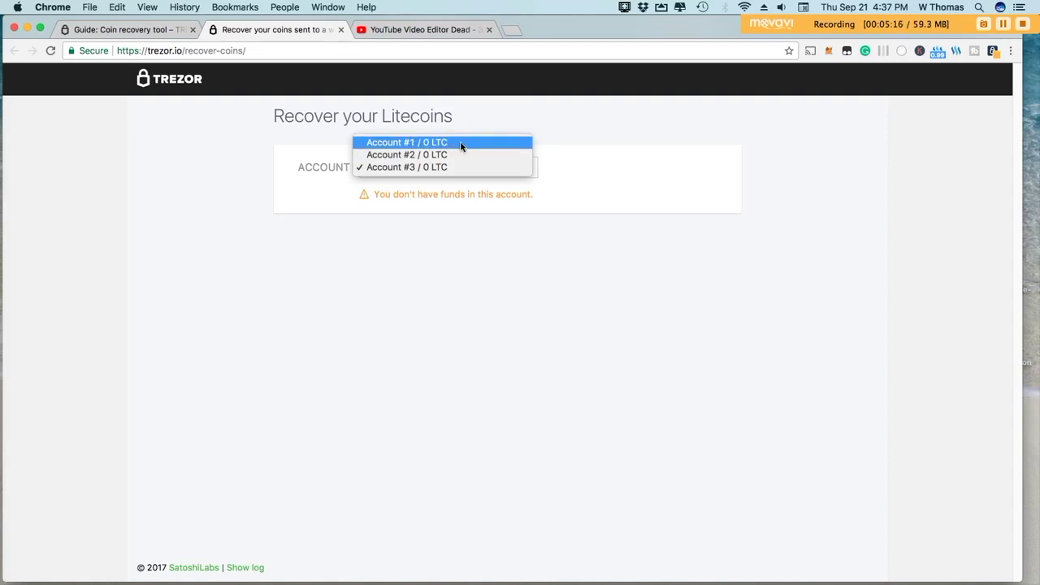
{"action": "left_click", "coordinate": [461, 146]}
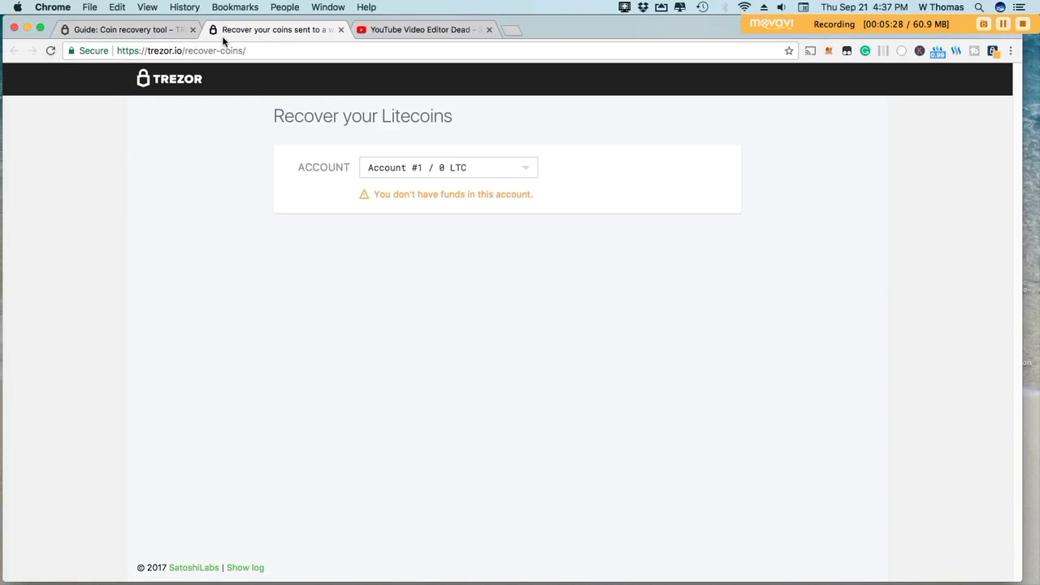
Reload the trezor.io/recover-coins page to set up another recovery.
{"action": "left_click", "coordinate": [155, 33]}
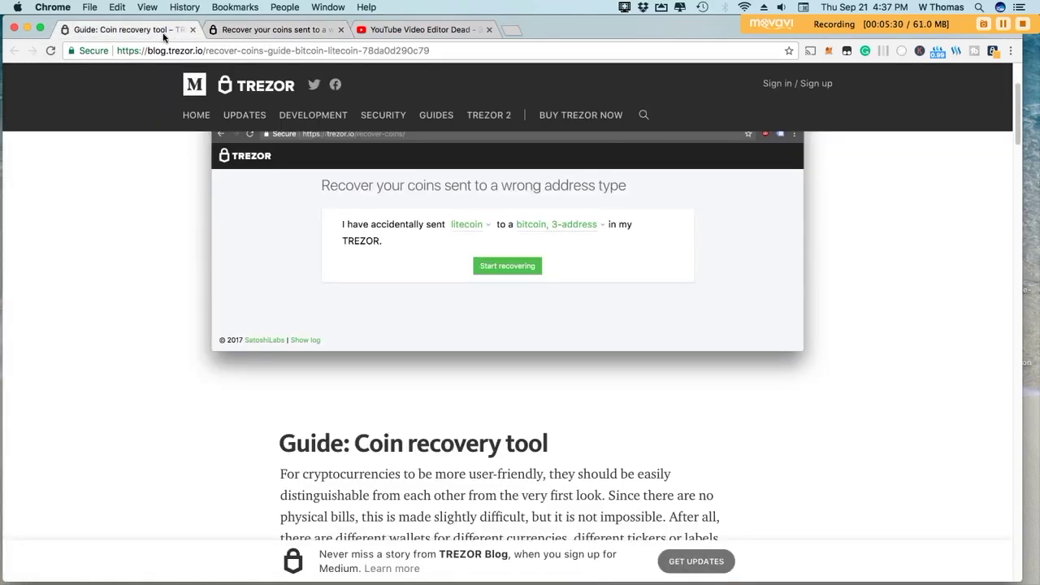
{"action": "left_click", "coordinate": [284, 31]}
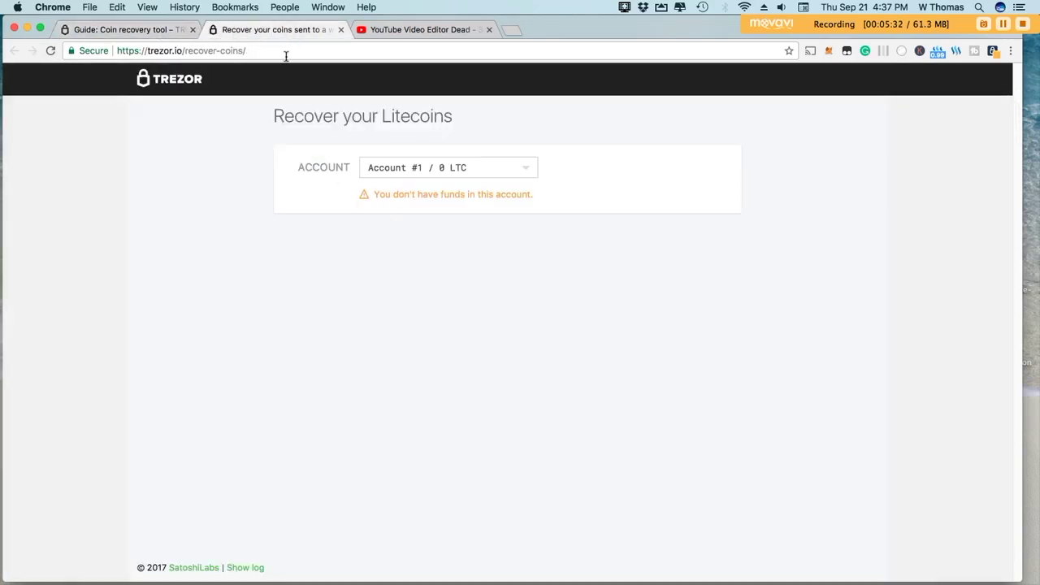
{"action": "left_click", "coordinate": [281, 52]}
{"action": "key", "text": "Return"}
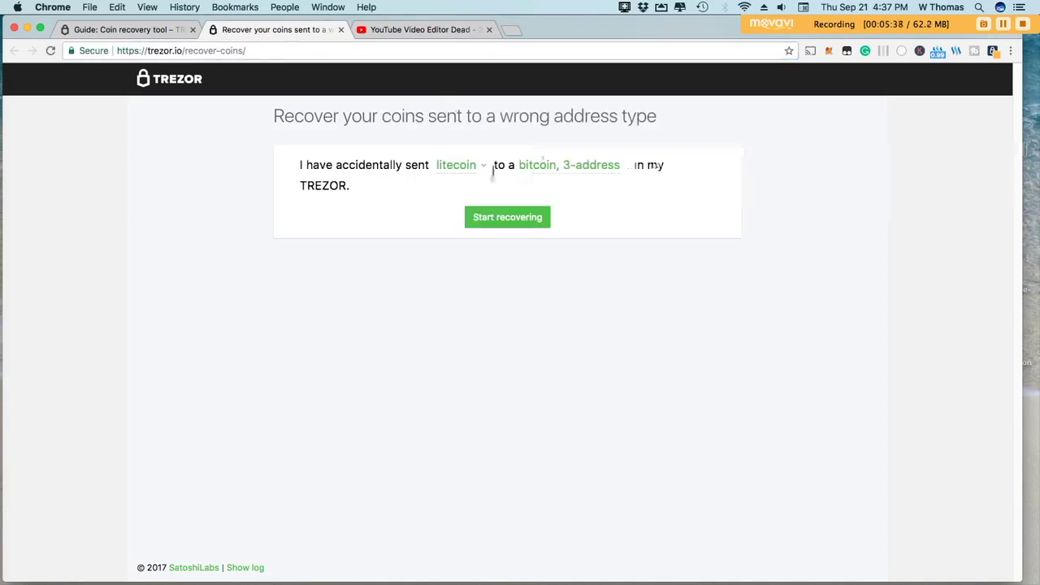
Choose bitcoin accidentally sent to a litecoin, 3-address and start the recovery.
{"action": "left_click", "coordinate": [483, 170]}
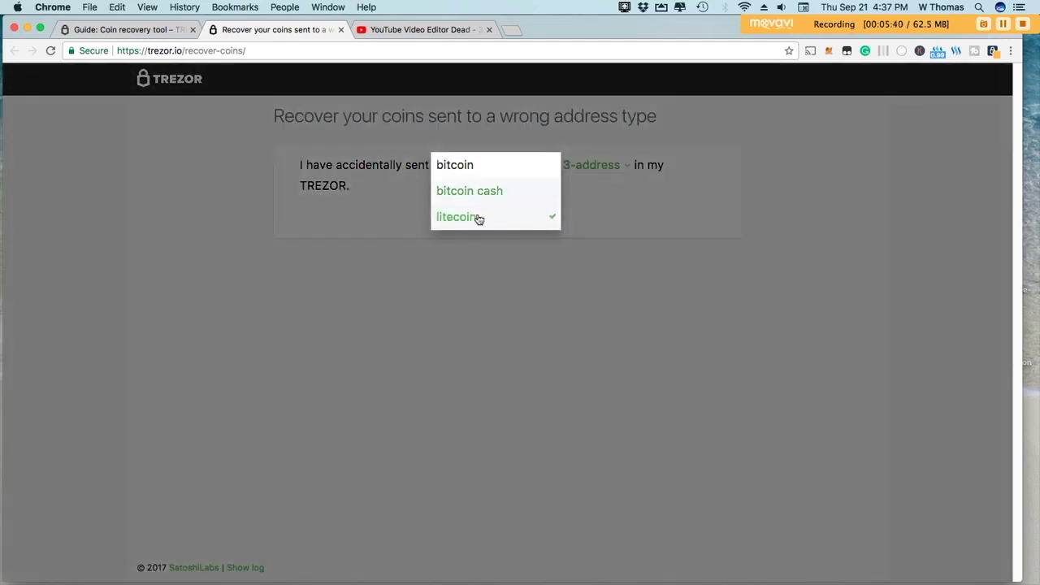
{"action": "left_click", "coordinate": [477, 172]}
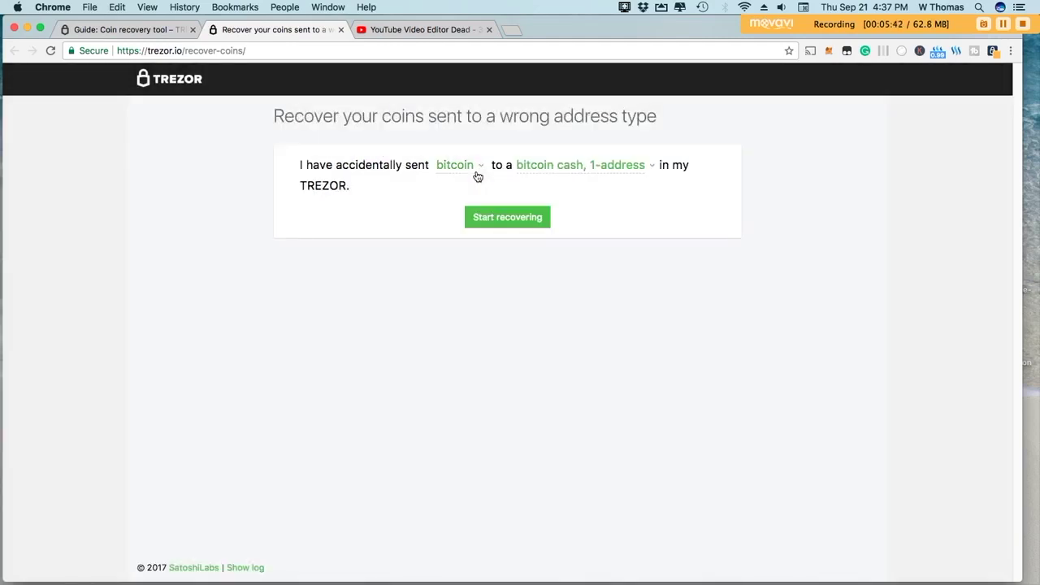
{"action": "left_click", "coordinate": [598, 173]}
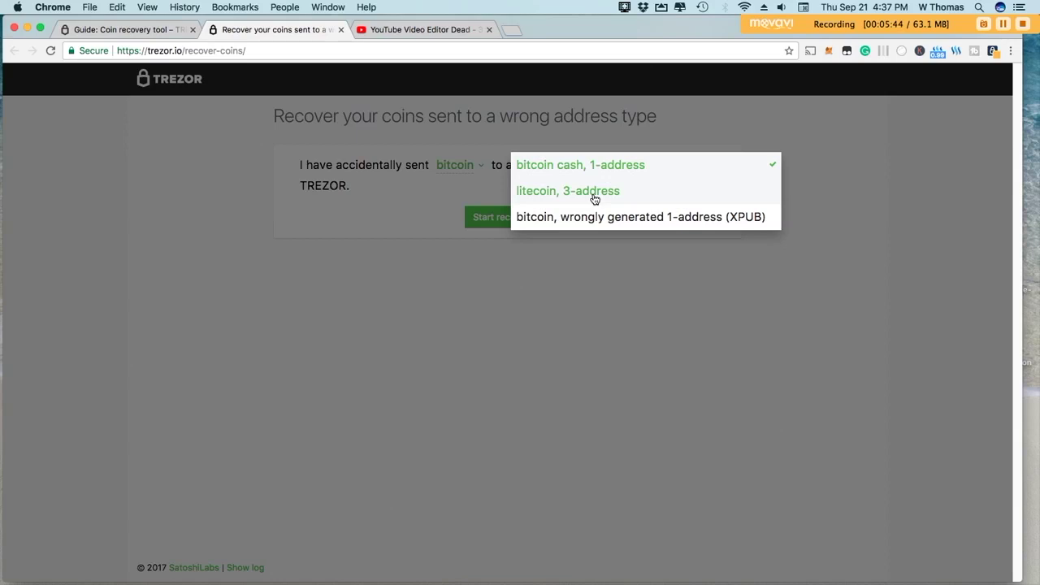
{"action": "left_click", "coordinate": [594, 195]}
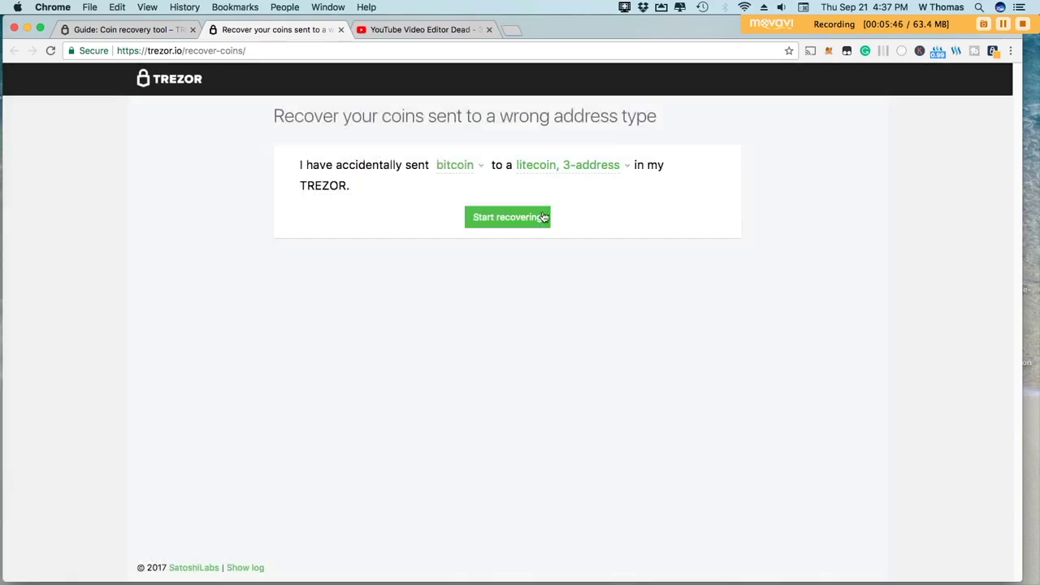
{"action": "left_click", "coordinate": [509, 227]}
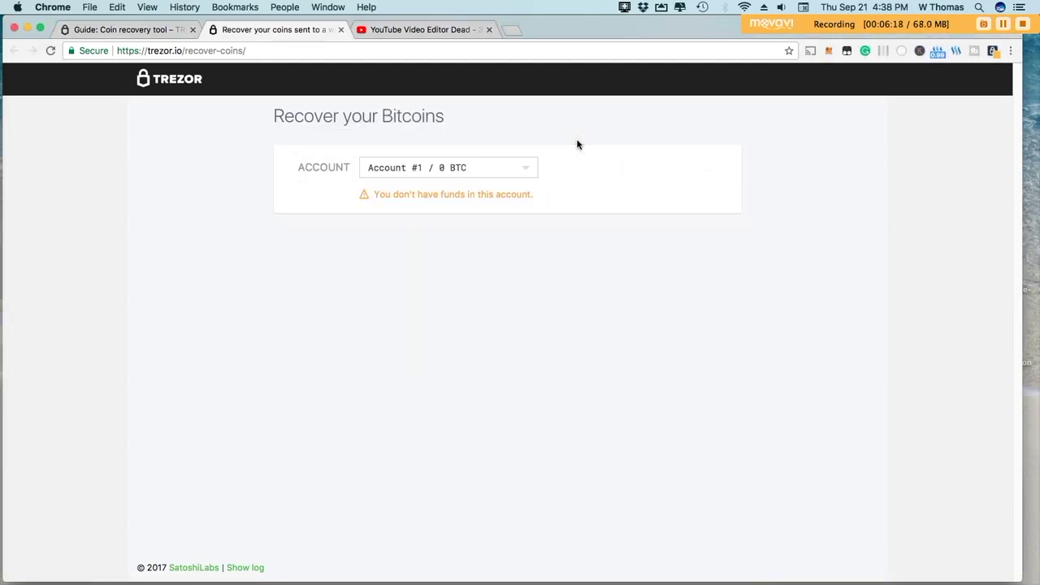
Check bitcoin Account #2 for recoverable funds, and return to Account #1.
{"action": "left_click", "coordinate": [490, 172]}
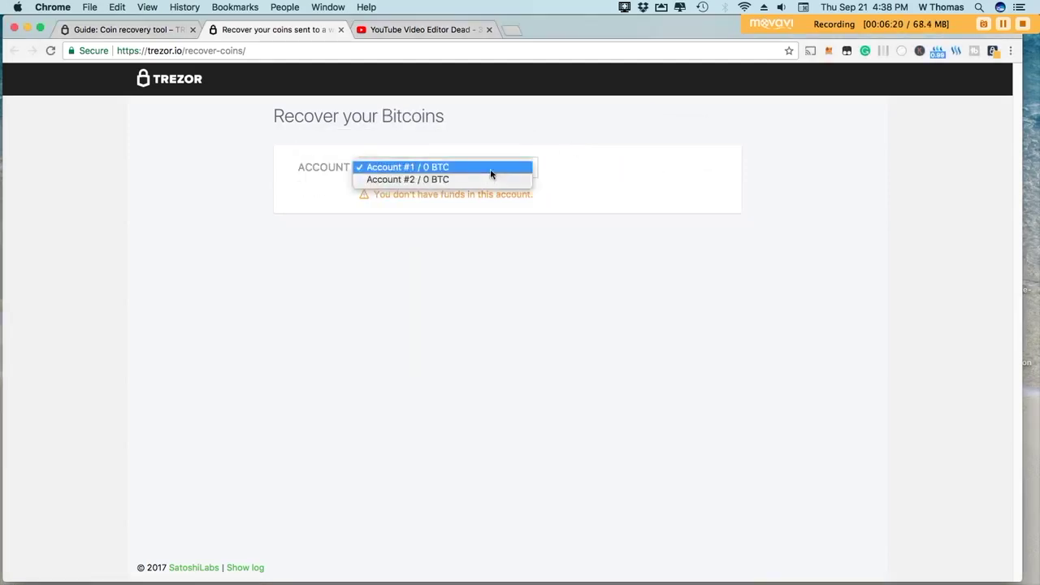
{"action": "left_click", "coordinate": [475, 180]}
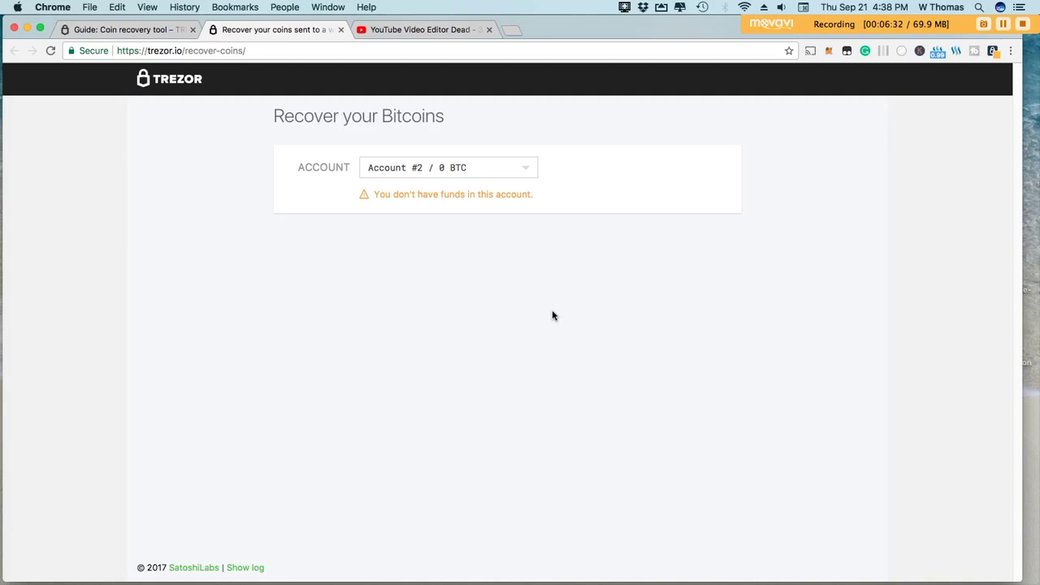
{"action": "left_click", "coordinate": [444, 172]}
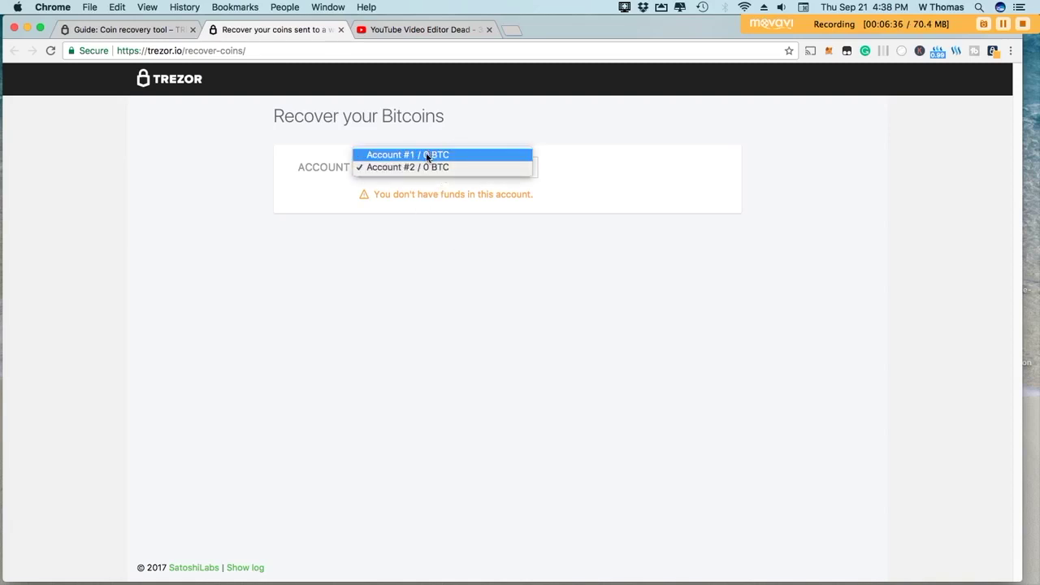
{"action": "left_click", "coordinate": [428, 156]}
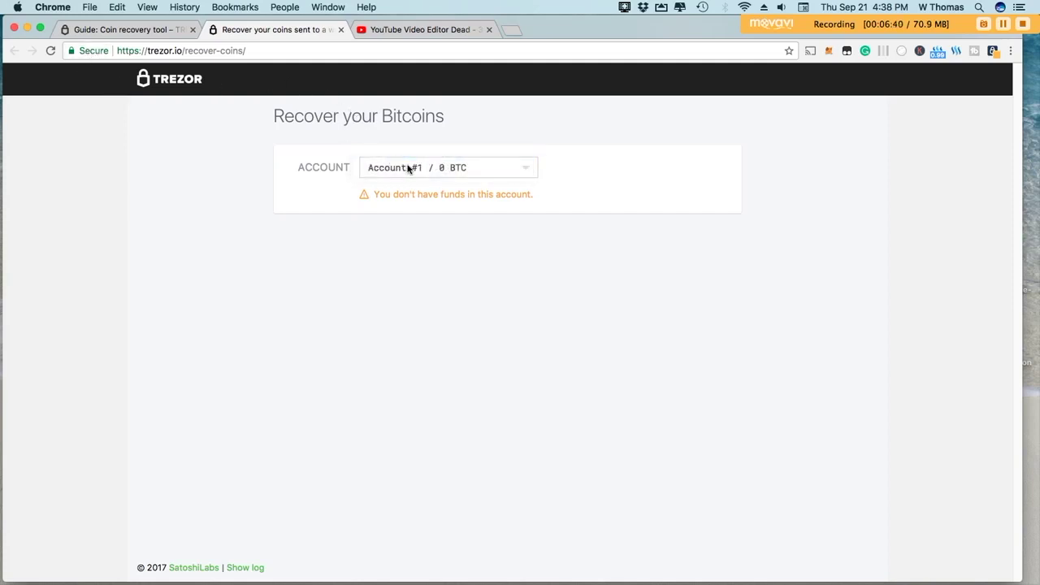
Reload the trezor.io/recover-coins page and start a recovery for bitcoin cash accidentally sent to a bitcoin, 1-address.
{"action": "left_click", "coordinate": [257, 49]}
{"action": "key", "text": "Return"}
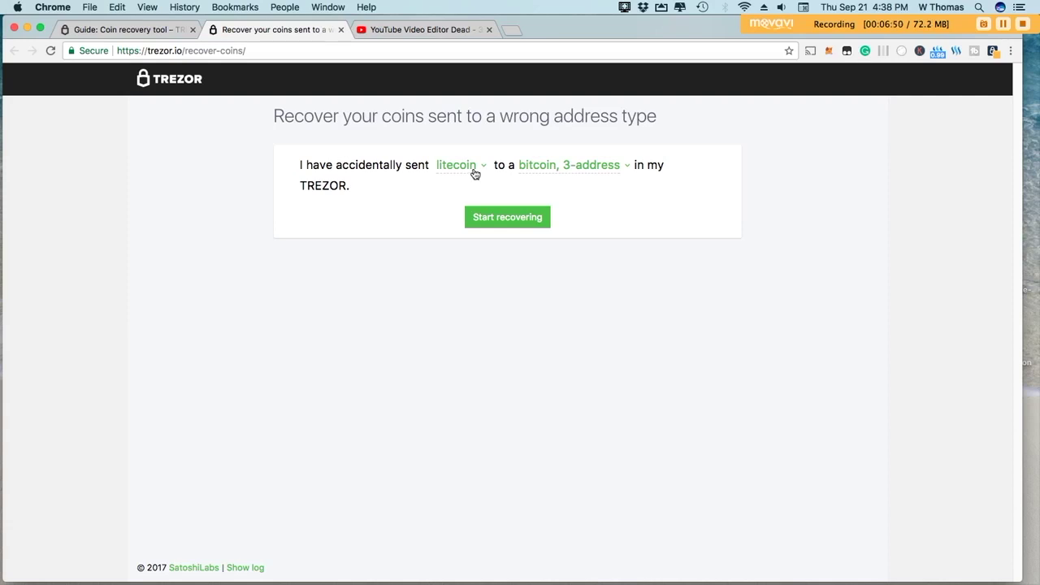
{"action": "left_click", "coordinate": [473, 172]}
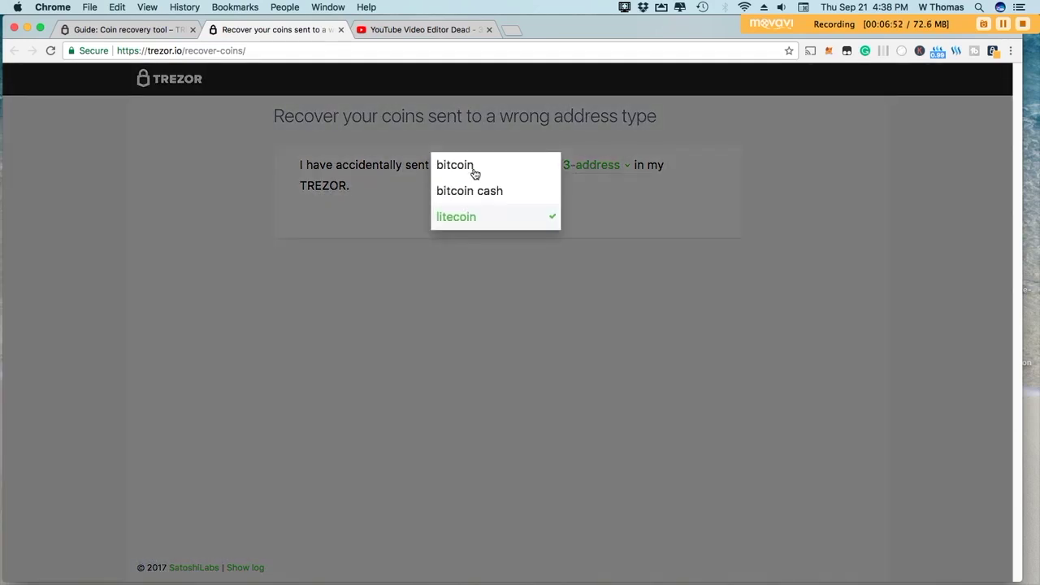
{"action": "left_click", "coordinate": [512, 195]}
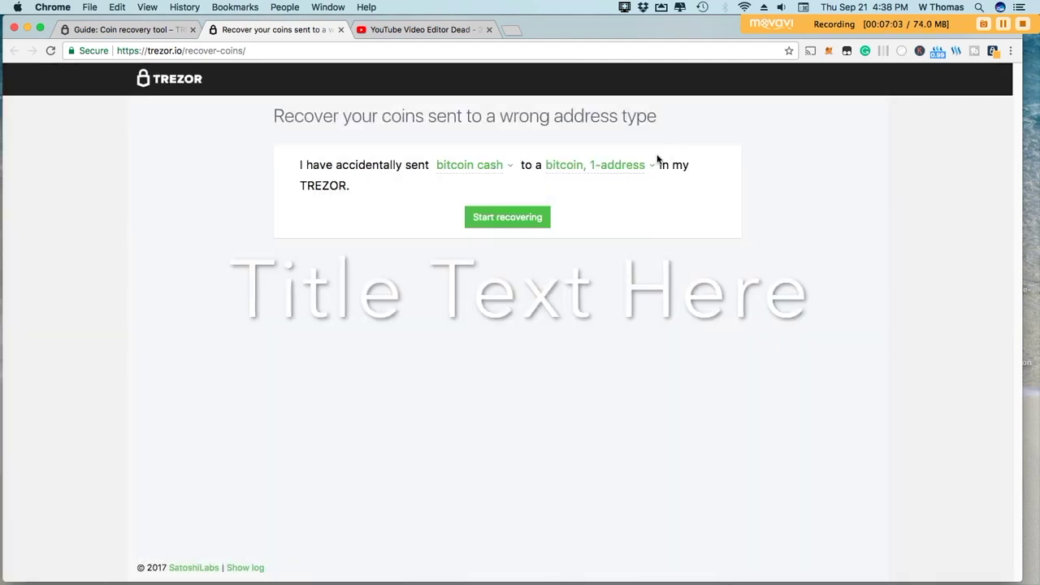
{"action": "left_click", "coordinate": [581, 178]}
{"action": "left_click", "coordinate": [578, 176]}
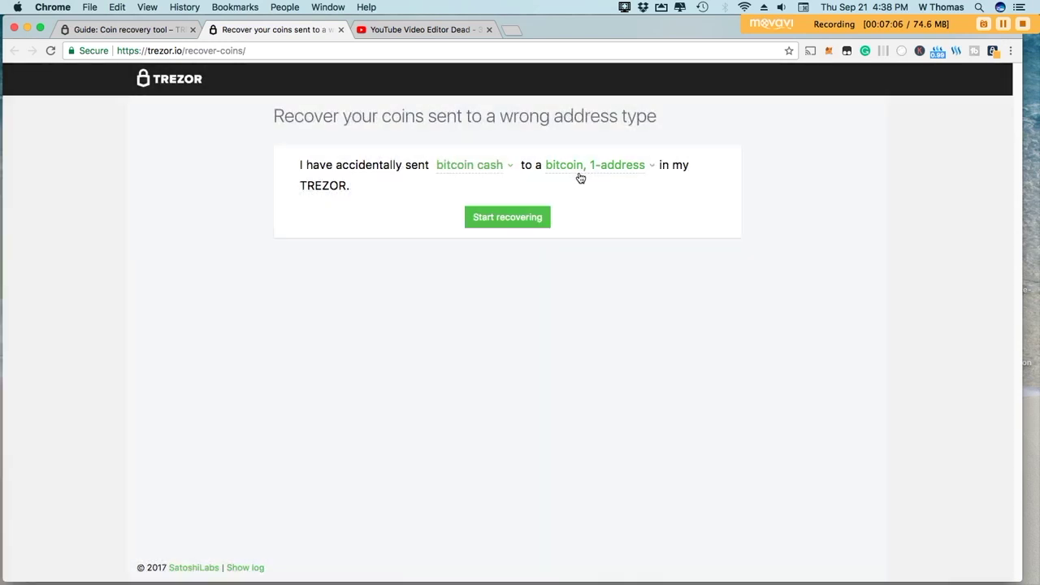
{"action": "left_click", "coordinate": [540, 219]}
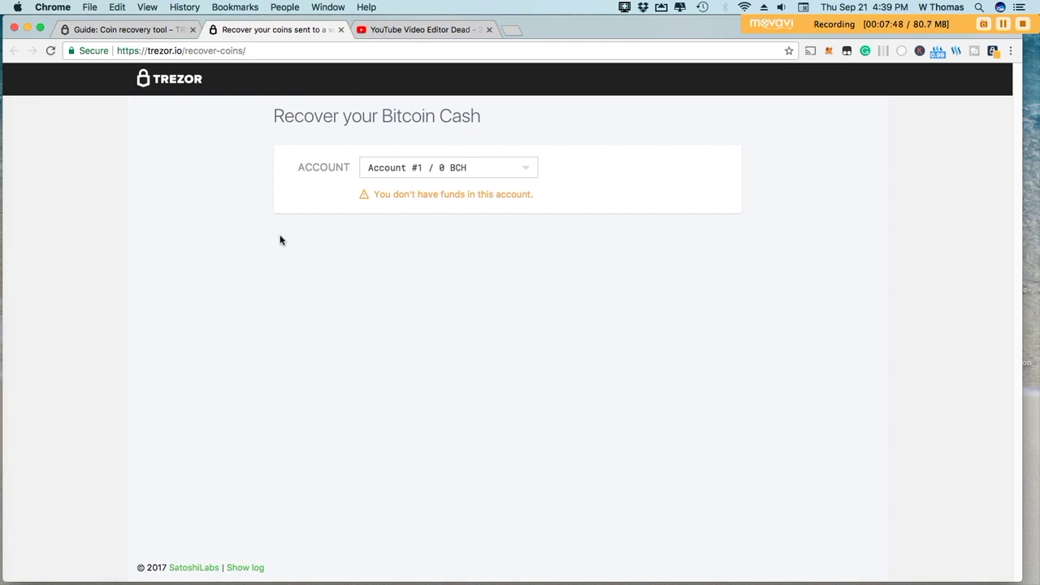
Check Bitcoin Cash accounts #3 and #2 for recoverable funds, and return to Account #1.
{"action": "left_click", "coordinate": [502, 170]}
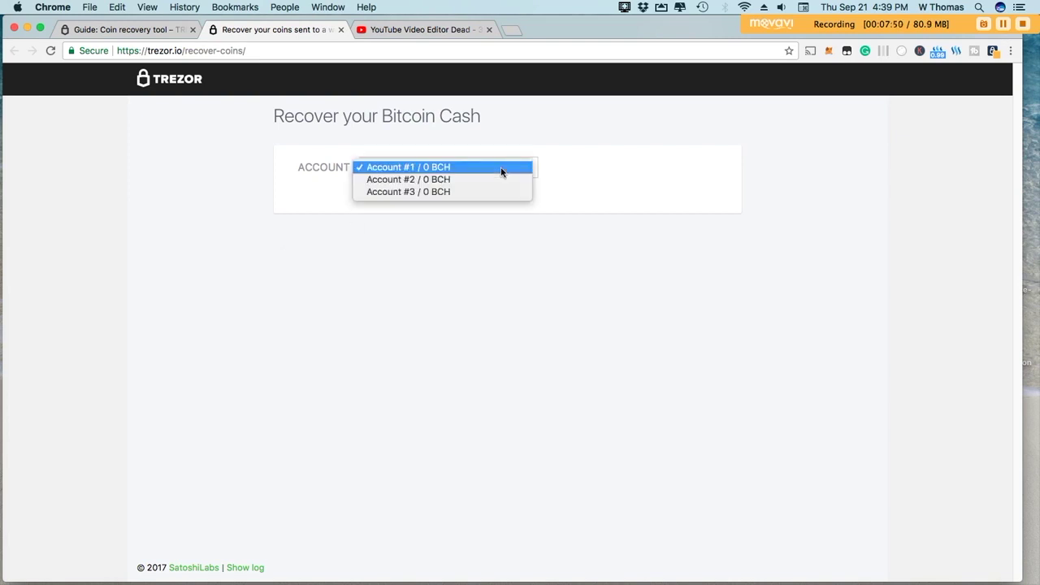
{"action": "left_click", "coordinate": [419, 195]}
{"action": "left_click", "coordinate": [428, 170]}
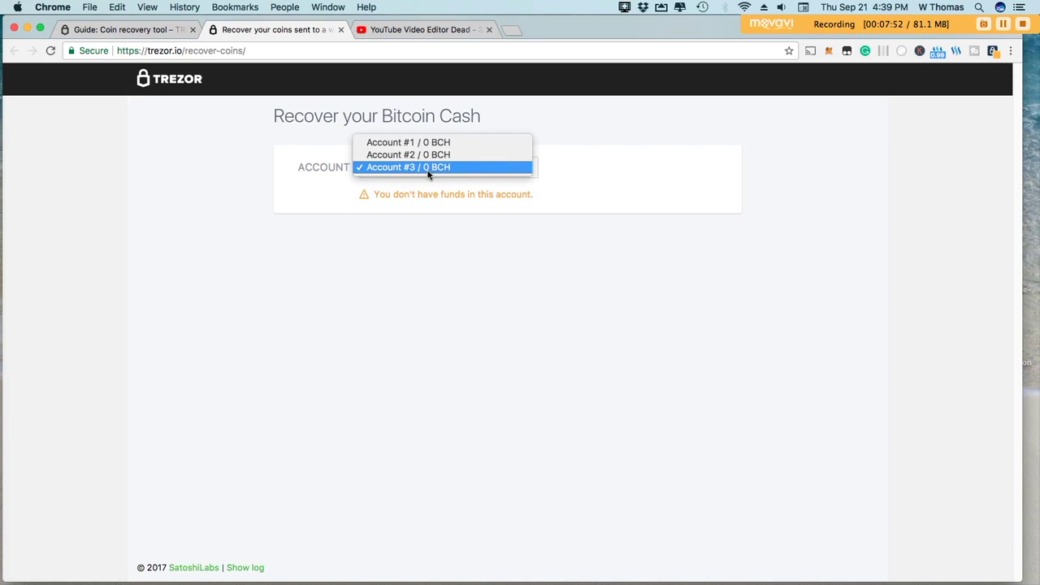
{"action": "left_click", "coordinate": [421, 154]}
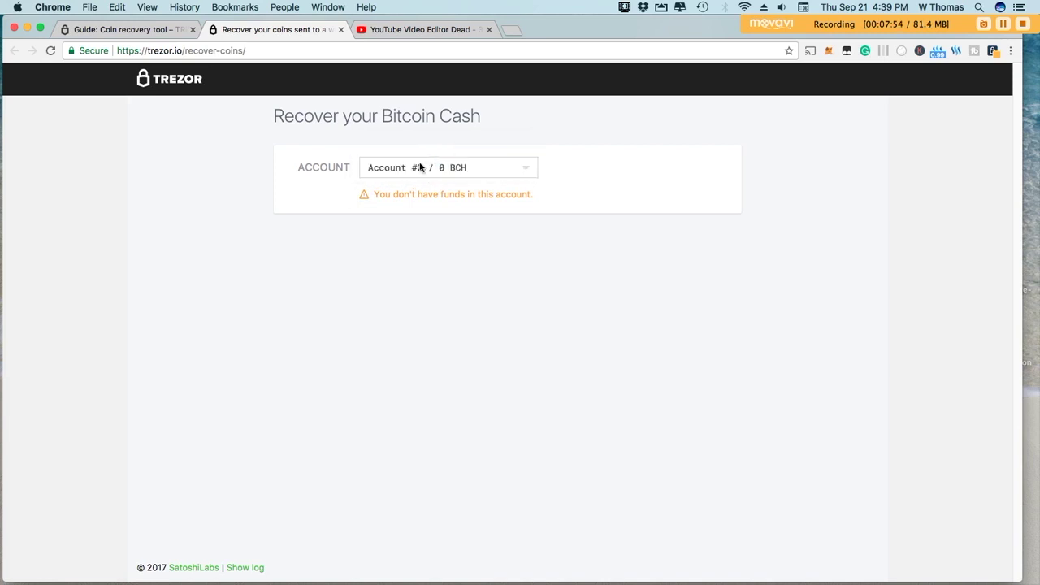
{"action": "left_click", "coordinate": [411, 172]}
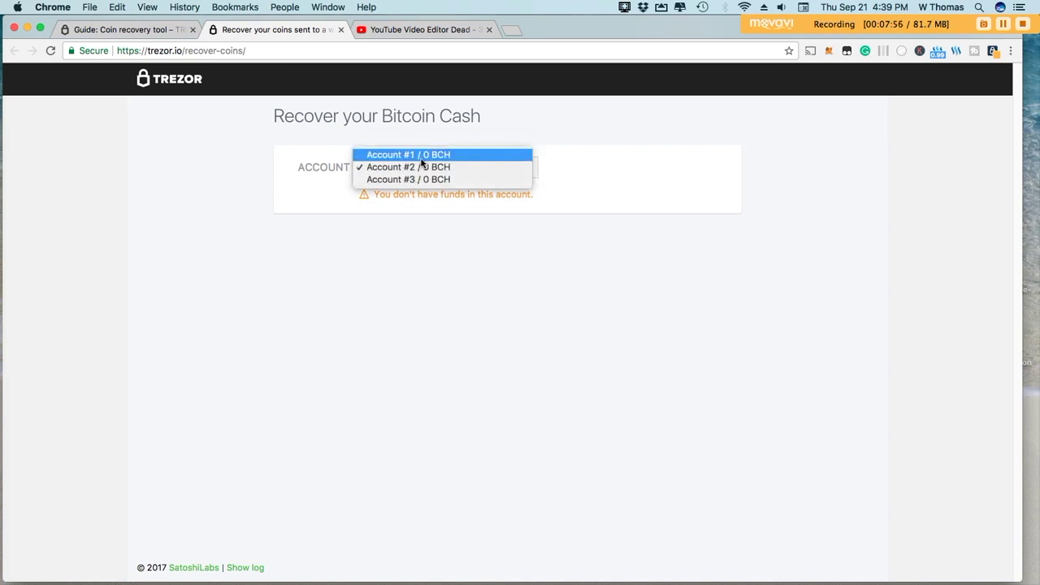
{"action": "left_click", "coordinate": [415, 154]}
{"action": "left_click", "coordinate": [1004, 24]}
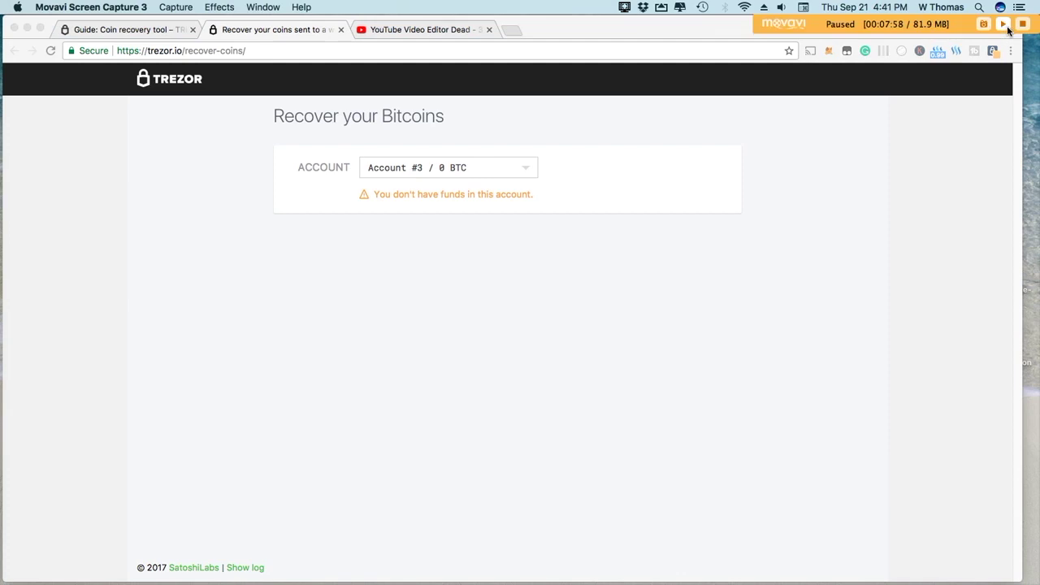
{"action": "left_click", "coordinate": [1003, 23]}
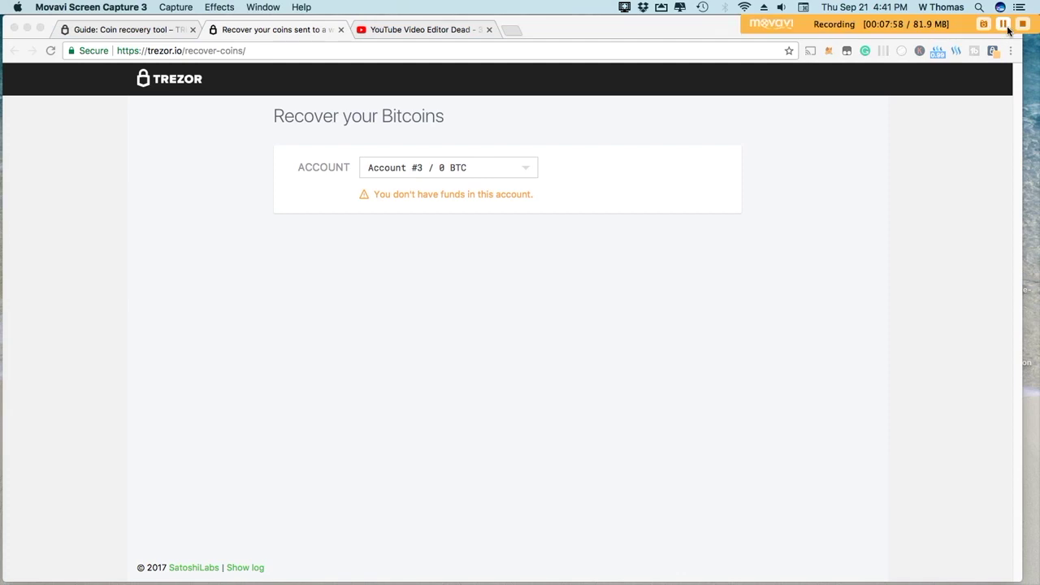